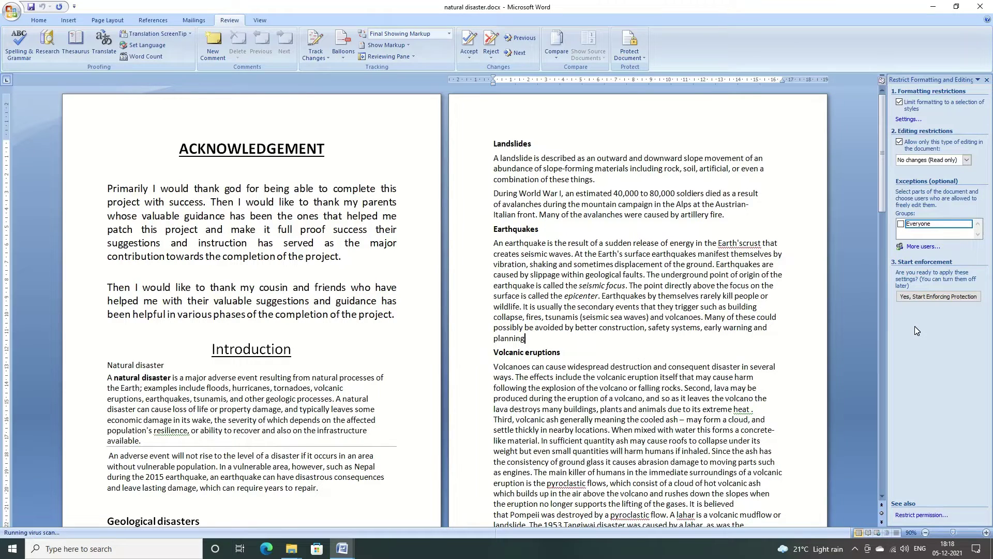
Close the Restrict Formatting and Editing pane and minimize the natural disaster.docx window.
{"action": "left_click", "coordinate": [986, 80]}
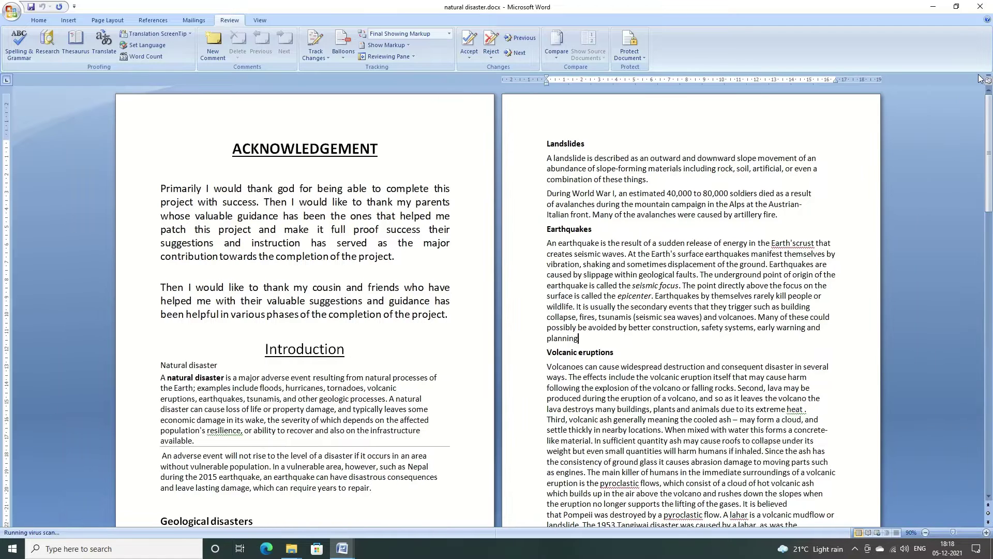
{"action": "left_click", "coordinate": [934, 8]}
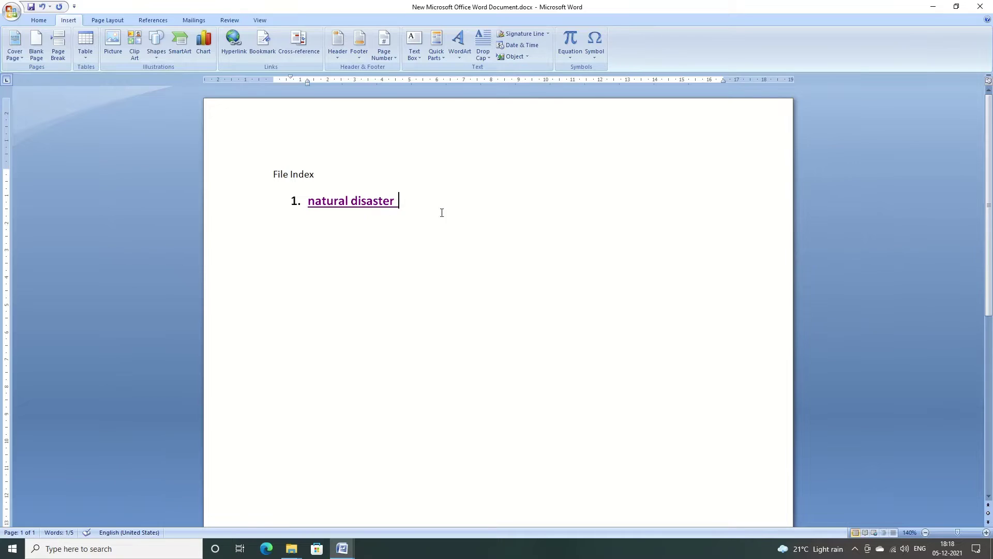
Open natural disaster.docx through its link in the File Index, then close it, saving changes.
{"action": "left_click", "coordinate": [430, 193]}
{"action": "right_click", "coordinate": [375, 203]}
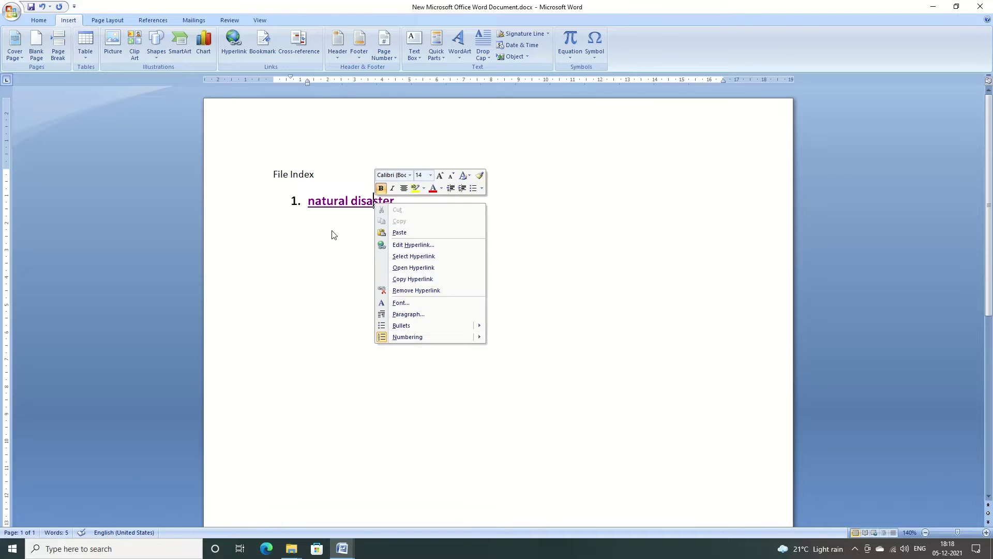
{"action": "key", "text": "Escape"}
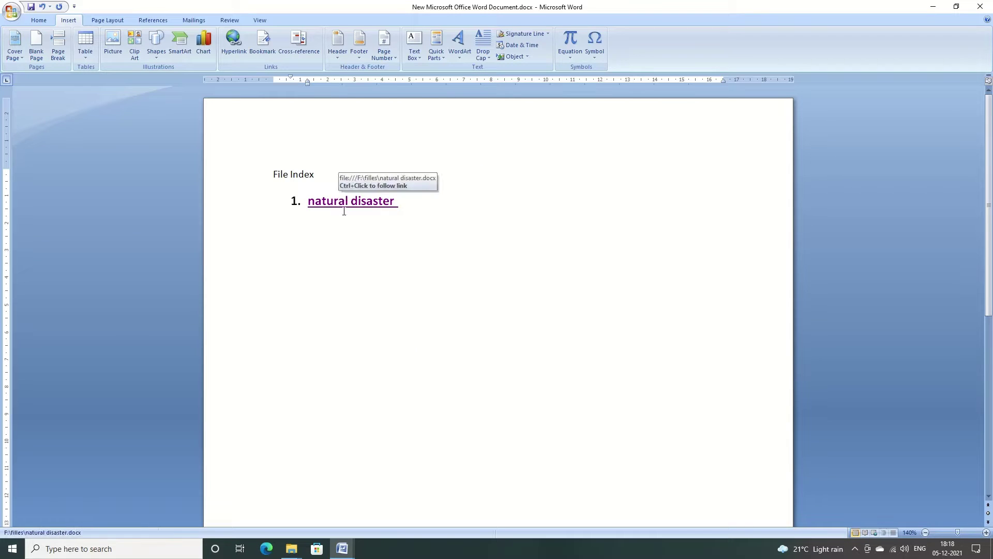
{"action": "left_click", "coordinate": [344, 205], "text": "ctrl"}
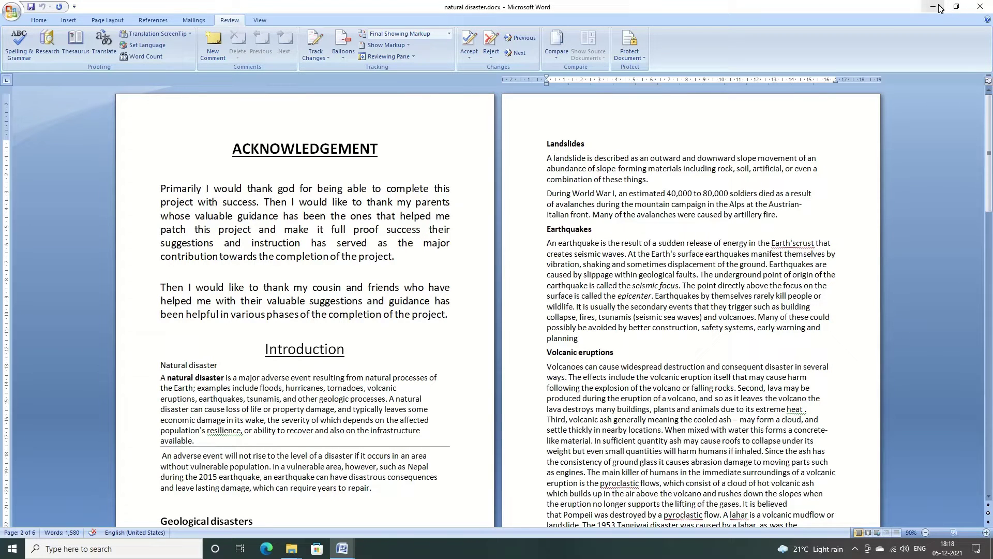
{"action": "left_click", "coordinate": [980, 7]}
{"action": "left_click", "coordinate": [458, 302]}
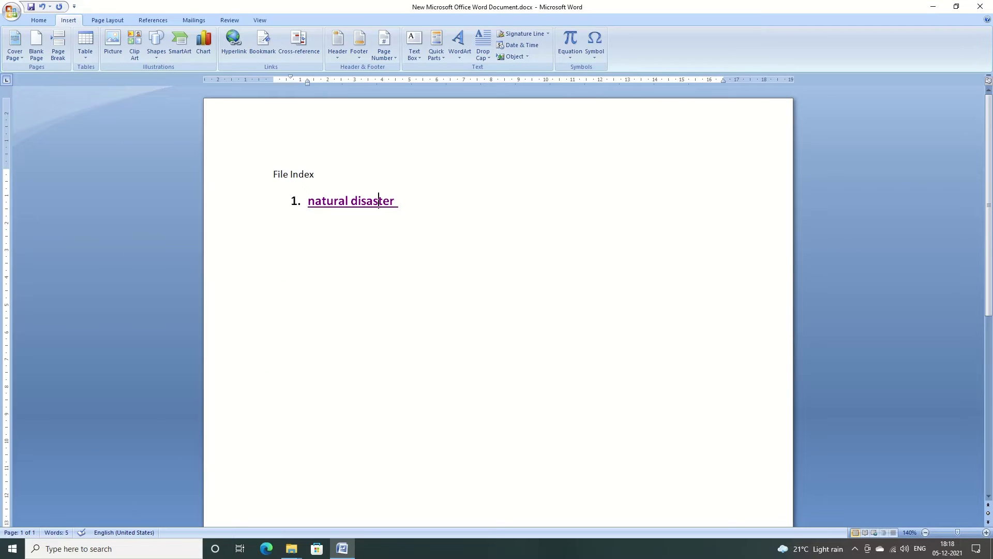
Remove the hyperlink from the 'natural disaster' entry and select the whole line.
{"action": "right_click", "coordinate": [379, 203]}
{"action": "left_click", "coordinate": [417, 289]}
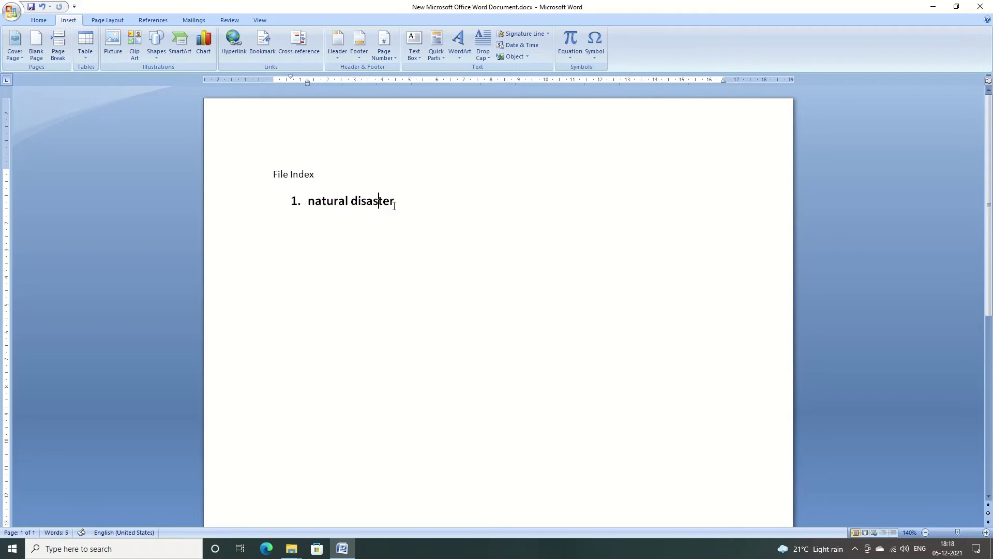
{"action": "triple_click", "coordinate": [394, 204]}
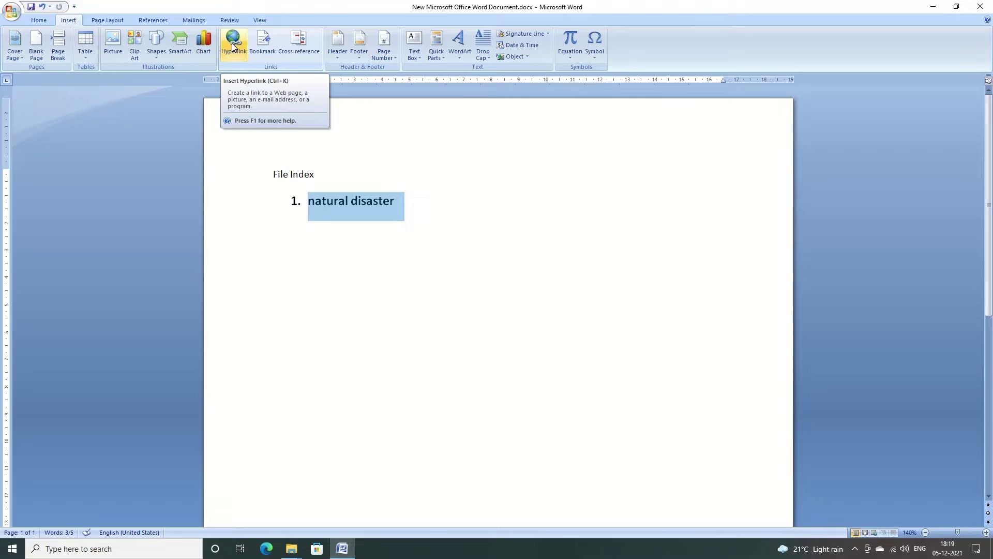
Hyperlink the selected 'natural disaster' text to F:\files\natural disaster.docx.
{"action": "left_click", "coordinate": [232, 46]}
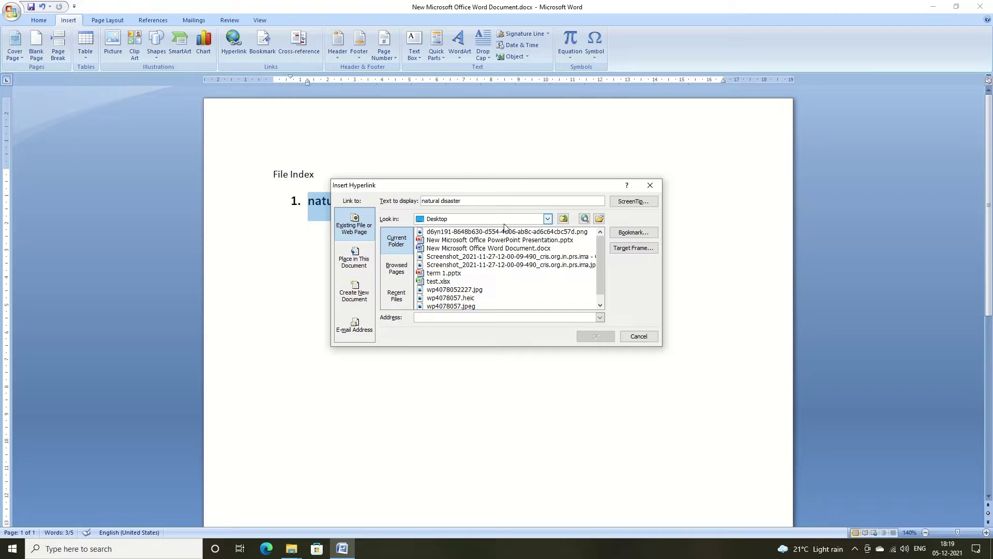
{"action": "left_click", "coordinate": [548, 219]}
{"action": "left_click_drag", "start_coordinate": [548, 249], "coordinate": [548, 271]}
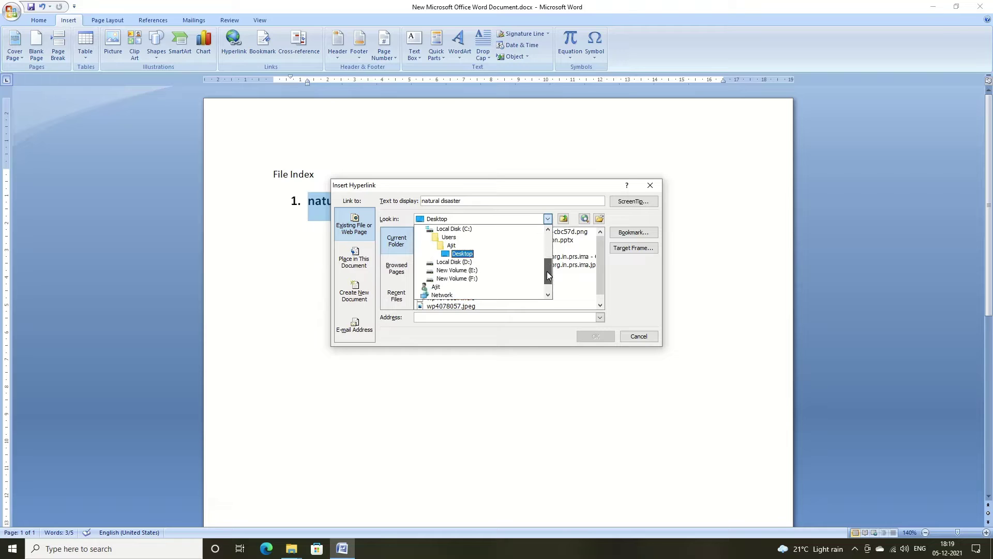
{"action": "left_click", "coordinate": [464, 279]}
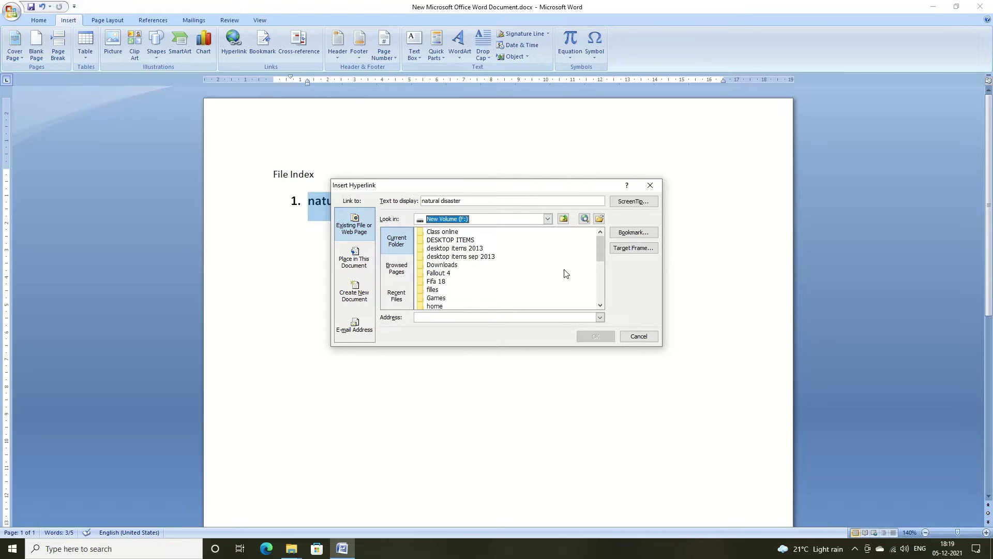
{"action": "mouse_move", "coordinate": [599, 251]}
{"action": "left_mouse_down"}
{"action": "mouse_move", "coordinate": [598, 288]}
{"action": "mouse_move", "coordinate": [589, 267]}
{"action": "left_mouse_up"}
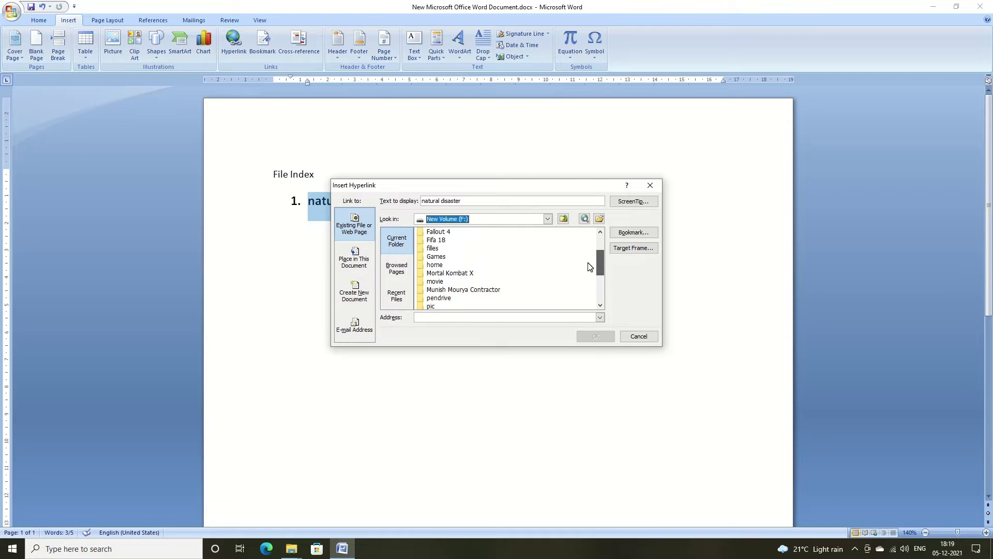
{"action": "double_click", "coordinate": [434, 248]}
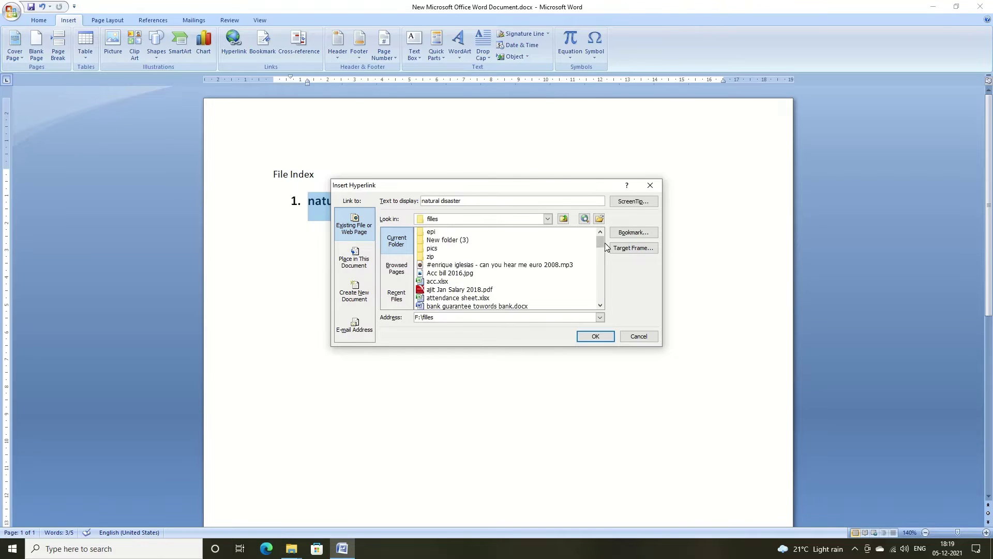
{"action": "left_click_drag", "start_coordinate": [600, 243], "coordinate": [599, 273]}
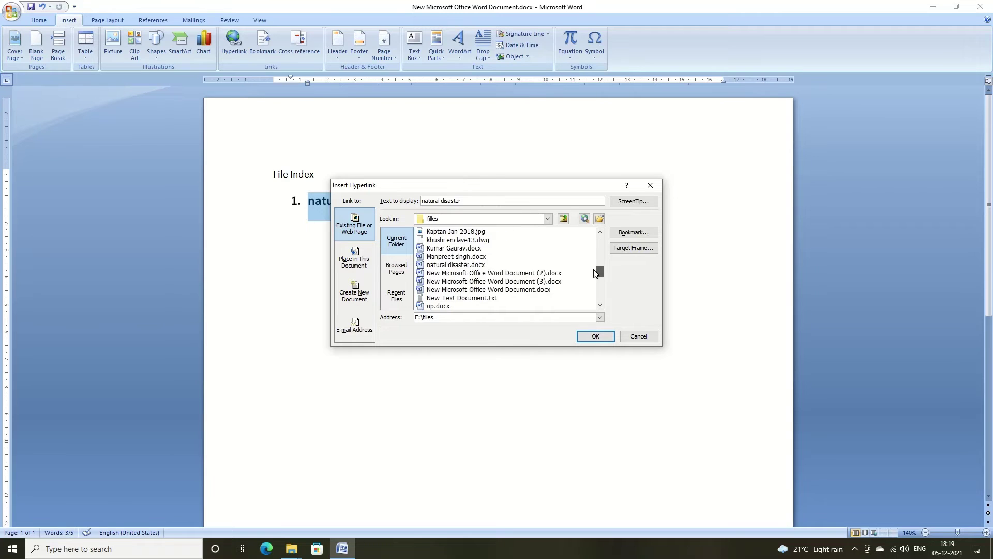
{"action": "left_click", "coordinate": [438, 265]}
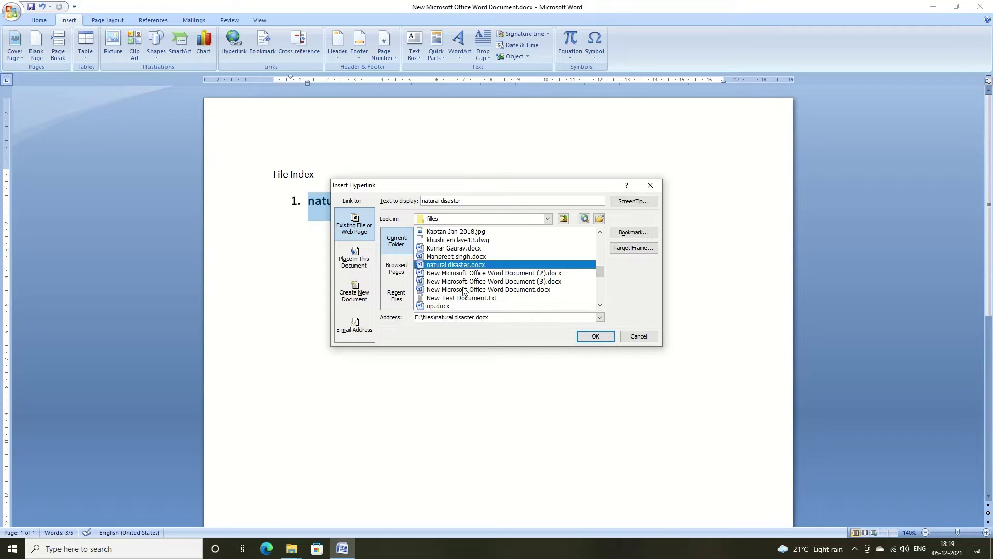
{"action": "left_click", "coordinate": [593, 337]}
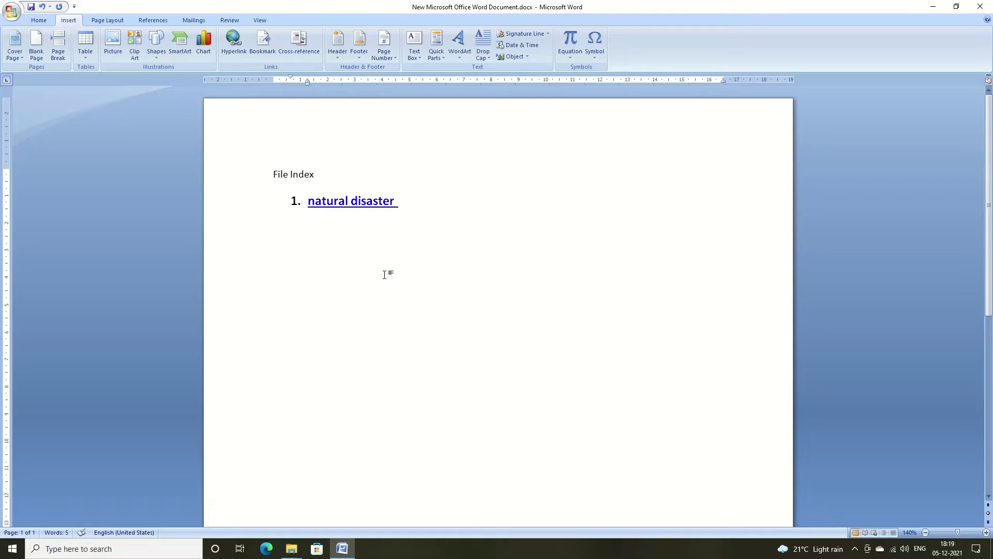
Ctrl+click the 'natural disaster' link in the File Index to open natural disaster.docx.
{"action": "left_click", "coordinate": [359, 203], "text": "ctrl"}
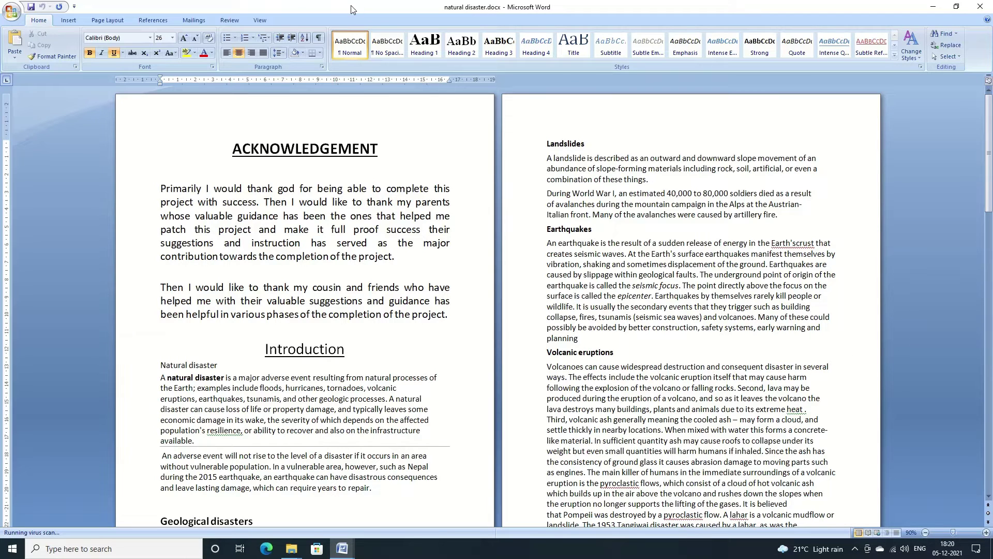
Open Restrict Formatting and Editing from Review > Protect Document and tick Everyone as an exception.
{"action": "left_click", "coordinate": [227, 21]}
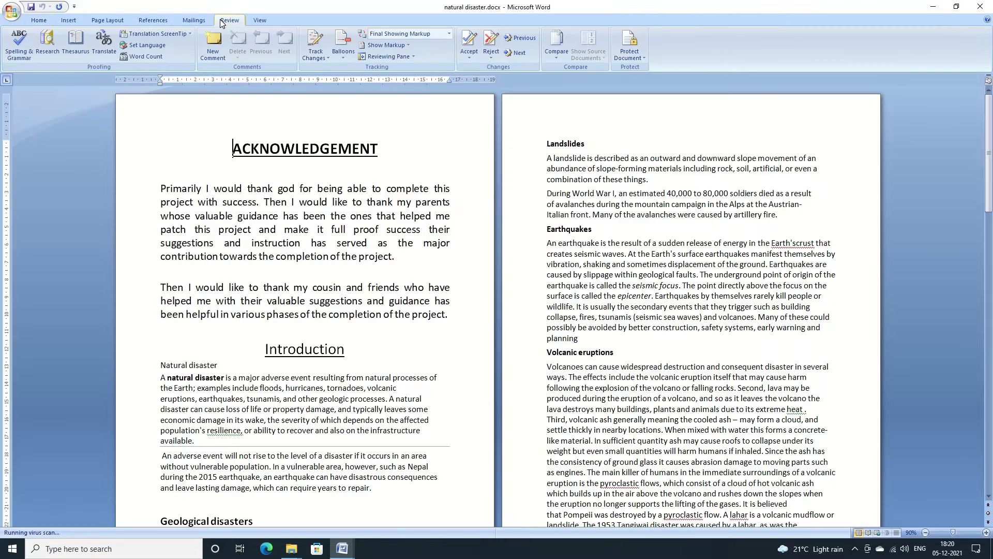
{"action": "left_click", "coordinate": [635, 57]}
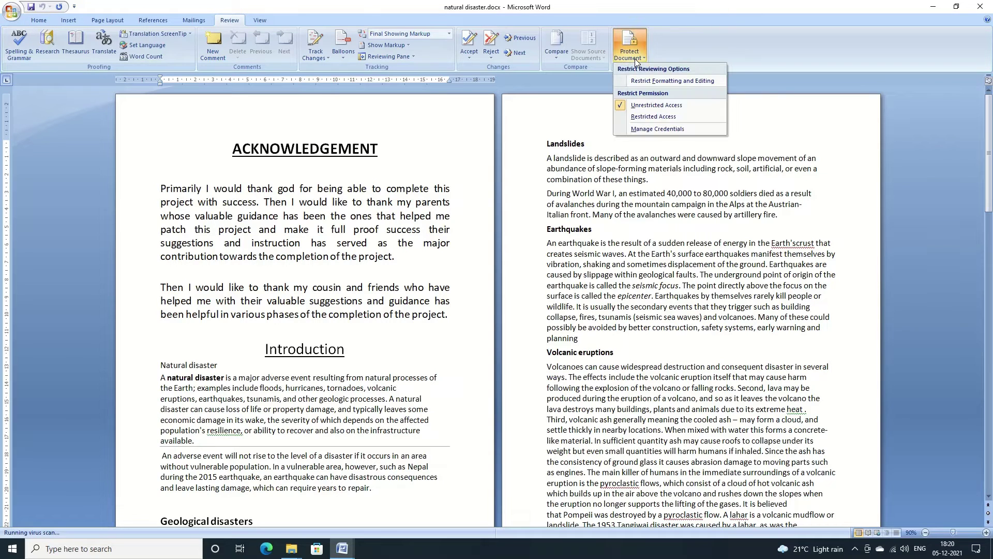
{"action": "left_click", "coordinate": [663, 81]}
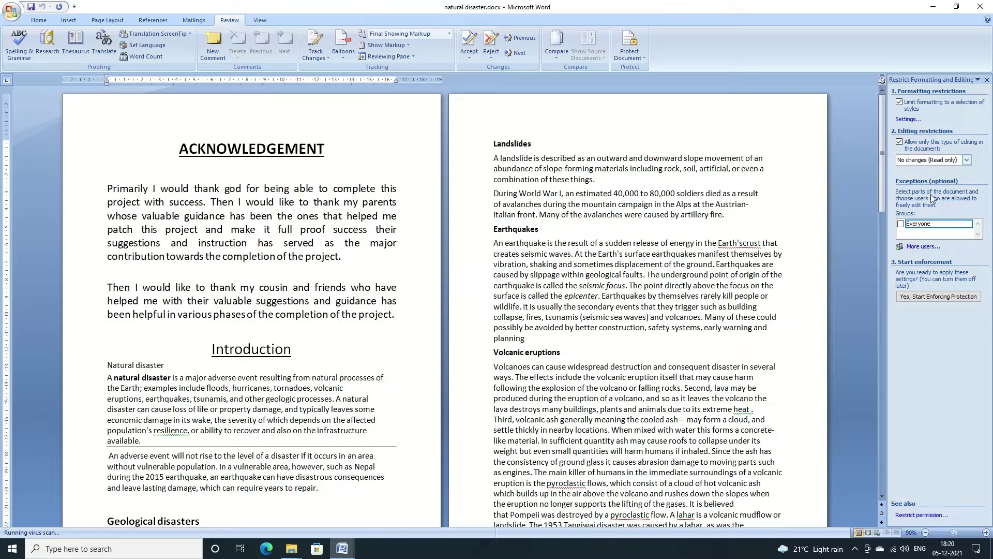
{"action": "left_click", "coordinate": [902, 224]}
Start enforcing protection with an entered and confirmed password, then verify that typing is blocked.
{"action": "left_click", "coordinate": [914, 298]}
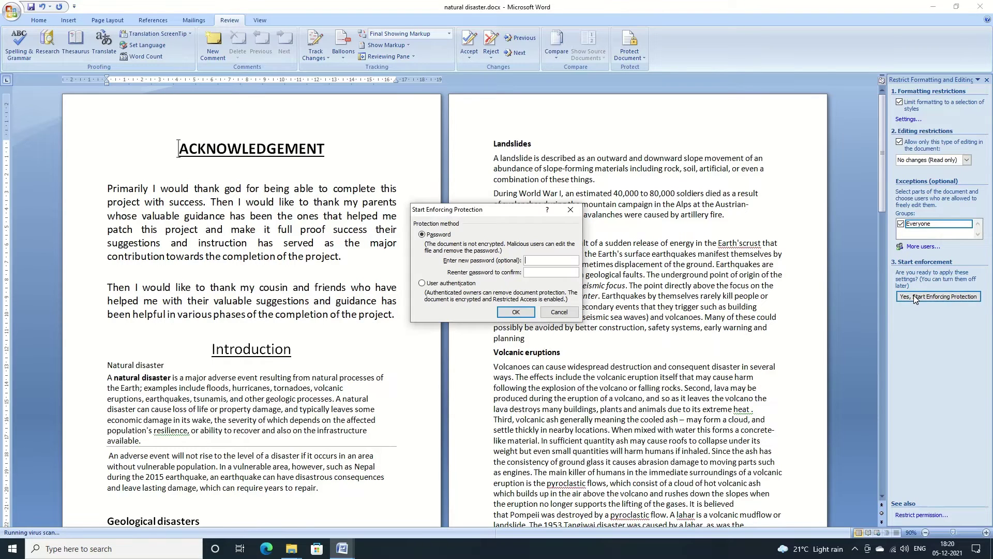
{"action": "type", "text": "12"}
{"action": "key", "text": "Tab"}
{"action": "type", "text": "123"}
{"action": "left_click", "coordinate": [524, 313]}
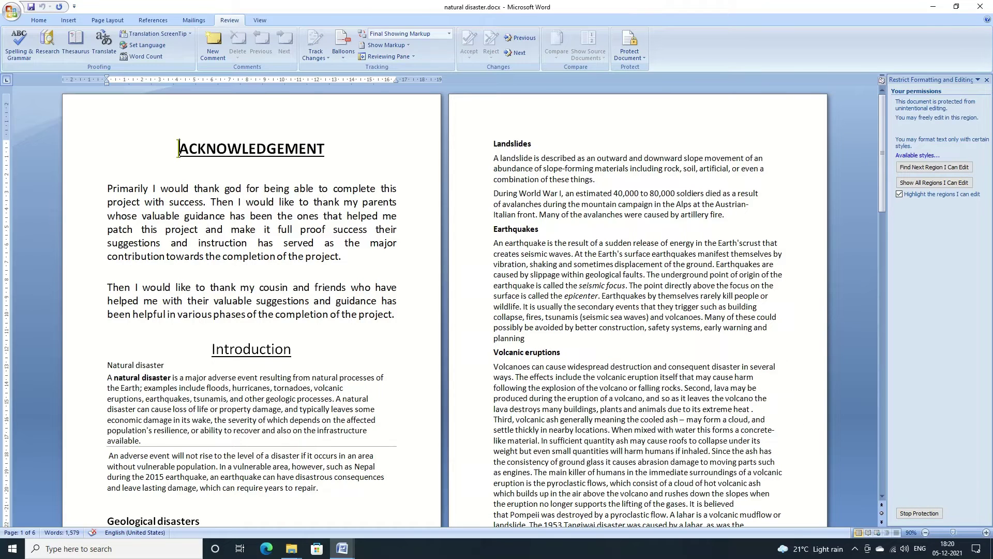
{"action": "left_click", "coordinate": [573, 351]}
{"action": "type", "text": "a"}
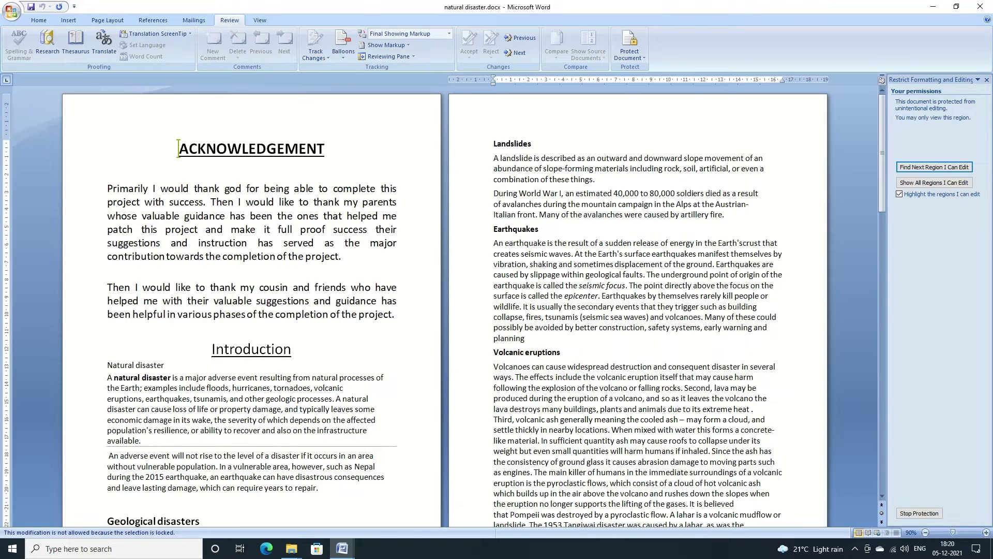
Close the restrictions pane, save and close natural disaster.docx, then reopen it from the index link.
{"action": "left_click", "coordinate": [987, 80]}
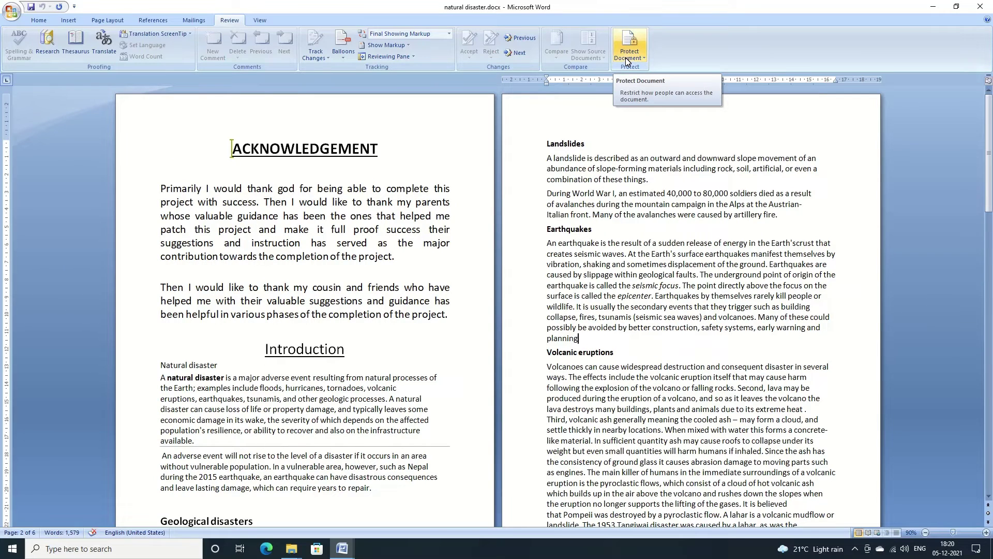
{"action": "left_click", "coordinate": [980, 7]}
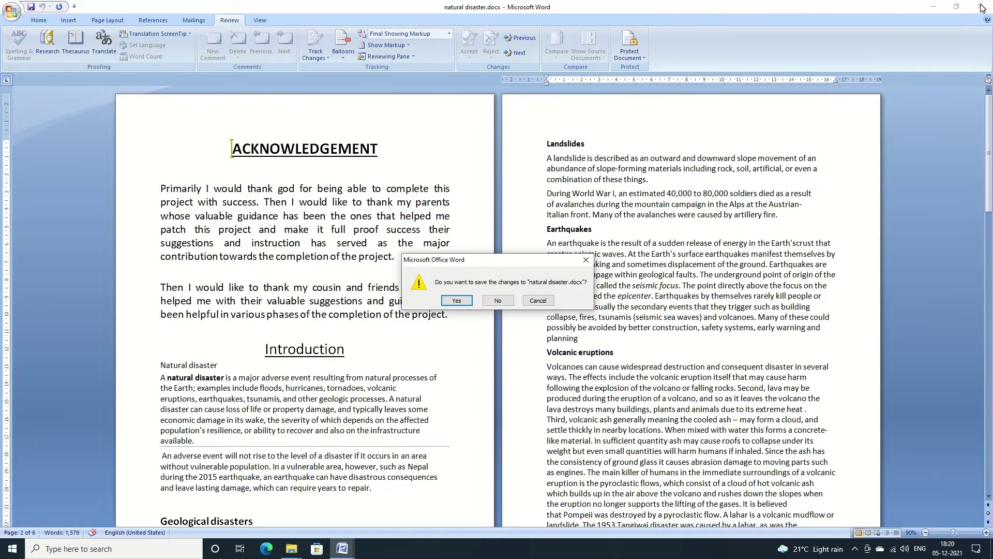
{"action": "left_click", "coordinate": [456, 300]}
{"action": "left_click", "coordinate": [342, 205], "text": "ctrl"}
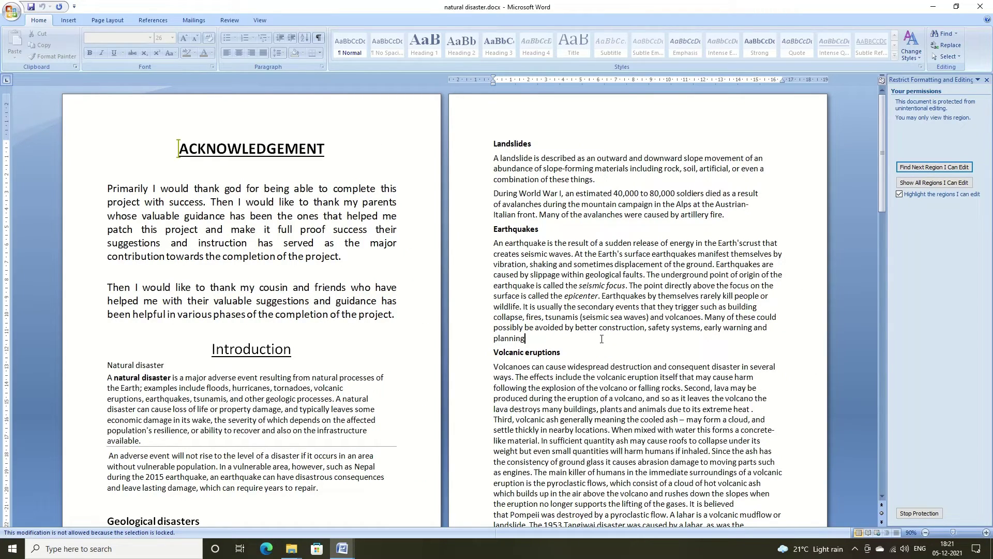
Stop Protection using the document password, then type a test entry and delete it.
{"action": "left_click", "coordinate": [916, 513]}
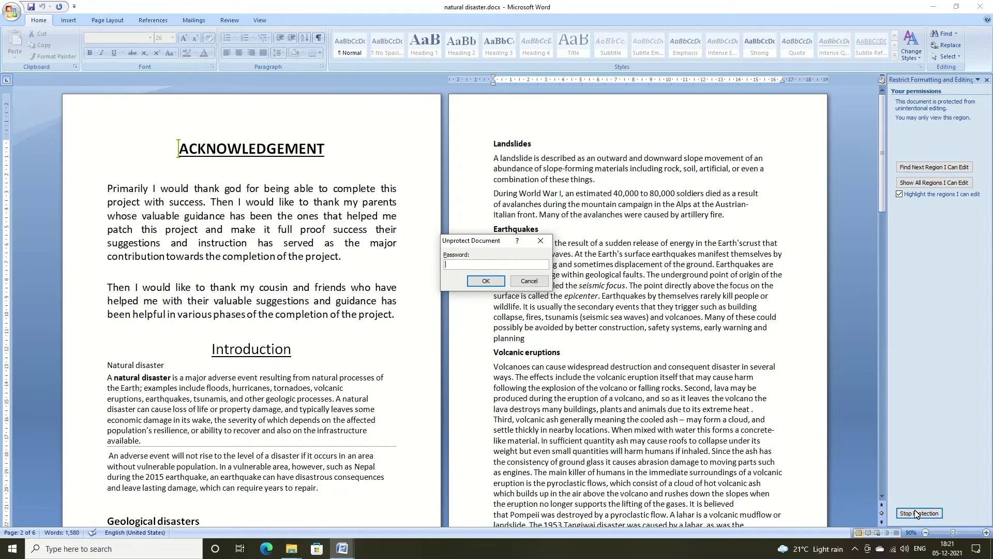
{"action": "type", "text": "123"}
{"action": "left_click", "coordinate": [486, 280]}
{"action": "type", "text": "123"}
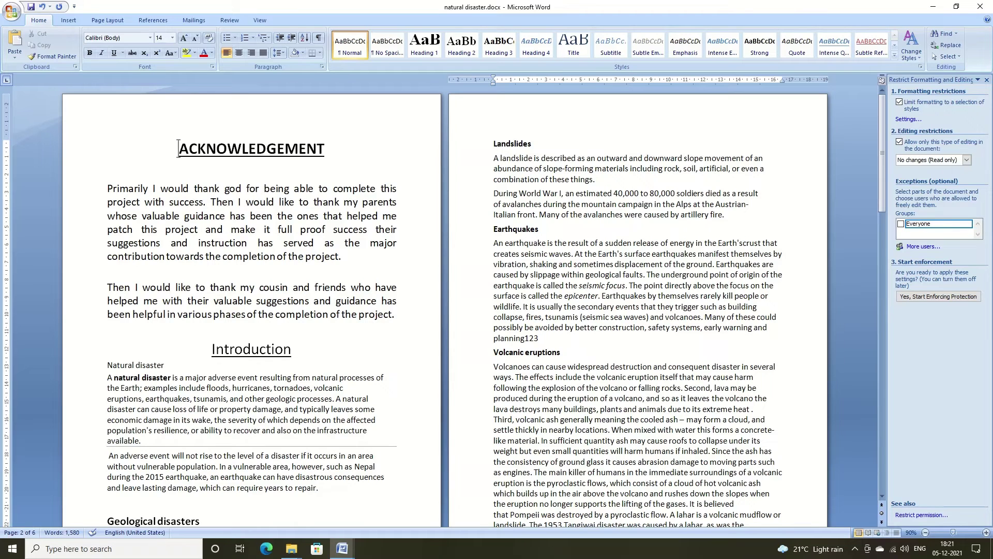
{"action": "key", "text": "BackSpace"}
{"action": "key", "text": "BackSpace"}
{"action": "key", "text": "BackSpace"}
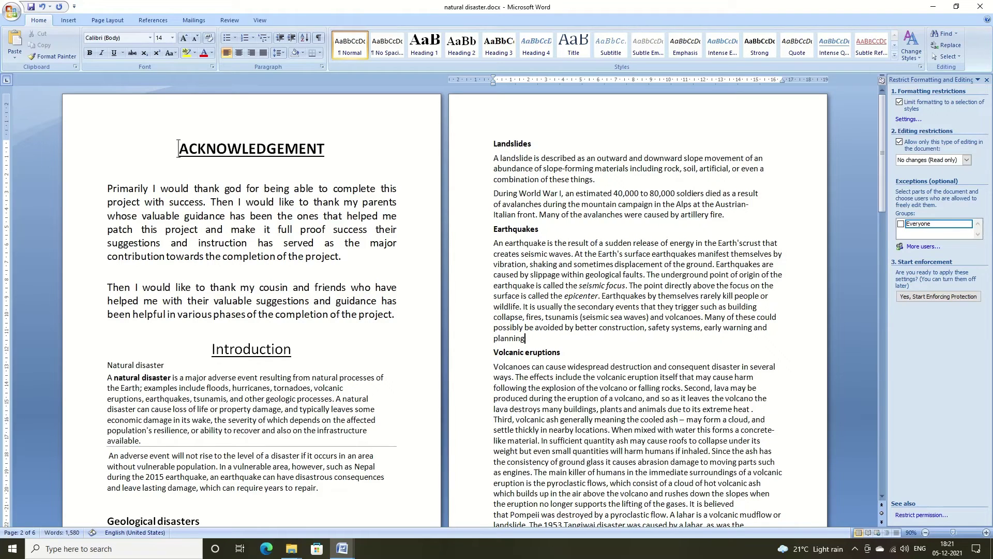